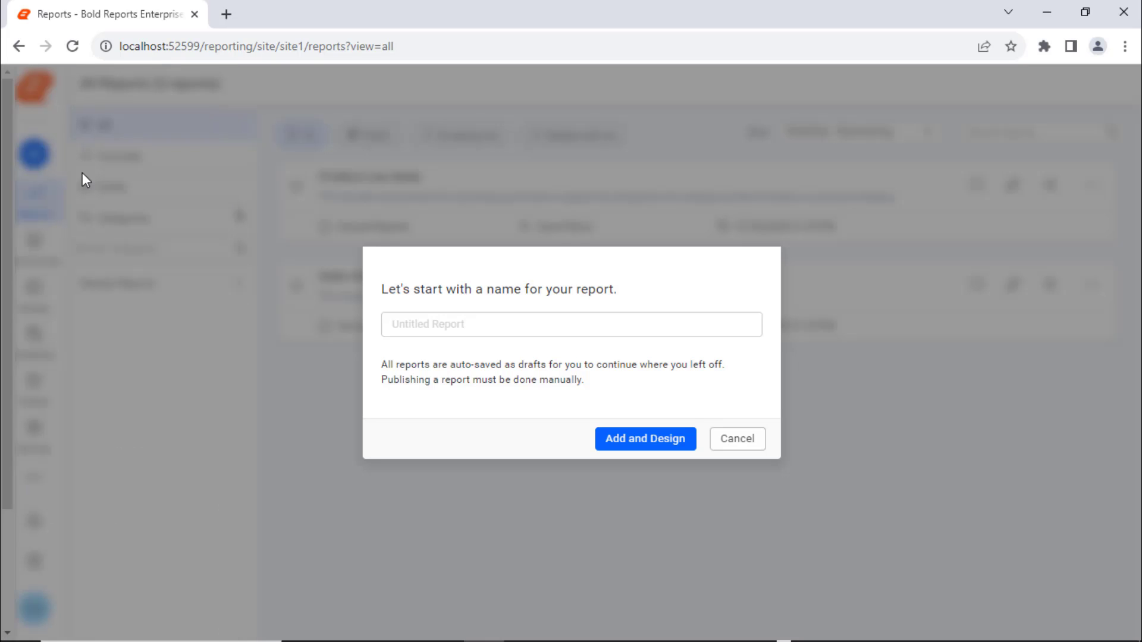
Create a blank report named 'Snowflake Data Report' and open it in the designer.
click(628, 324)
text(Snowflake Data )
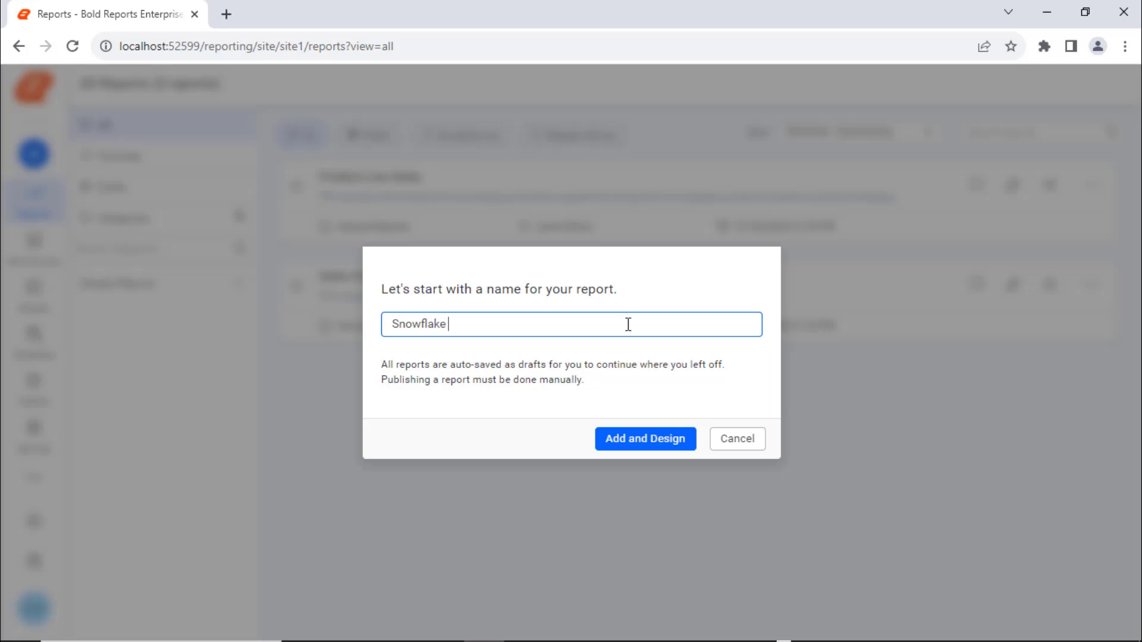
text(Report)
click(644, 440)
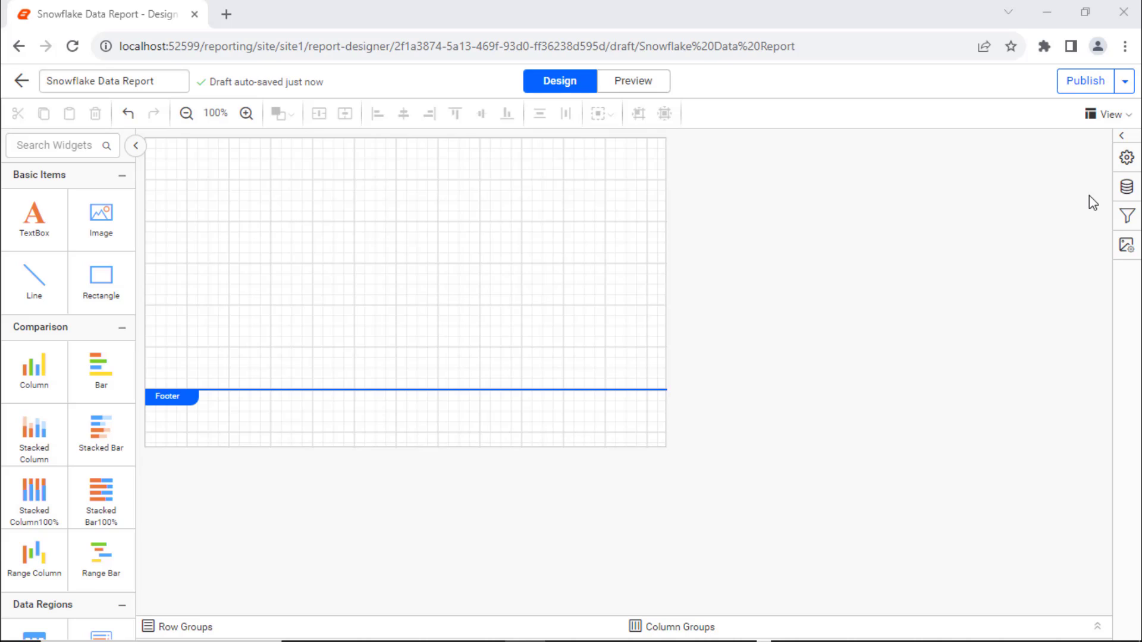
Open the report's Data panel and start adding a new data source.
click(1126, 186)
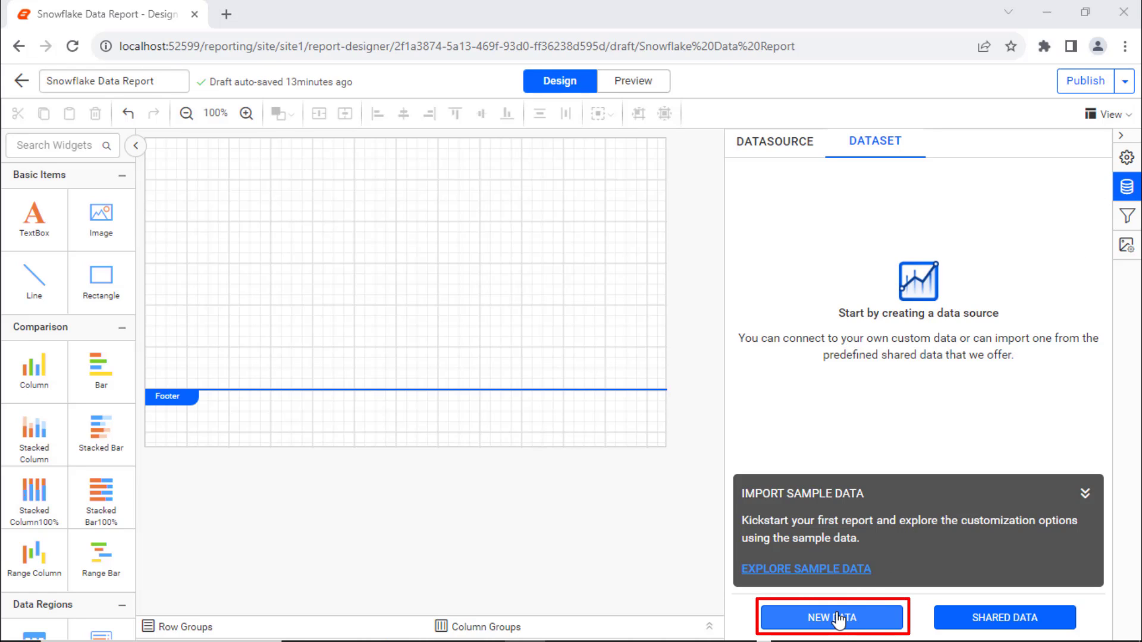
click(838, 618)
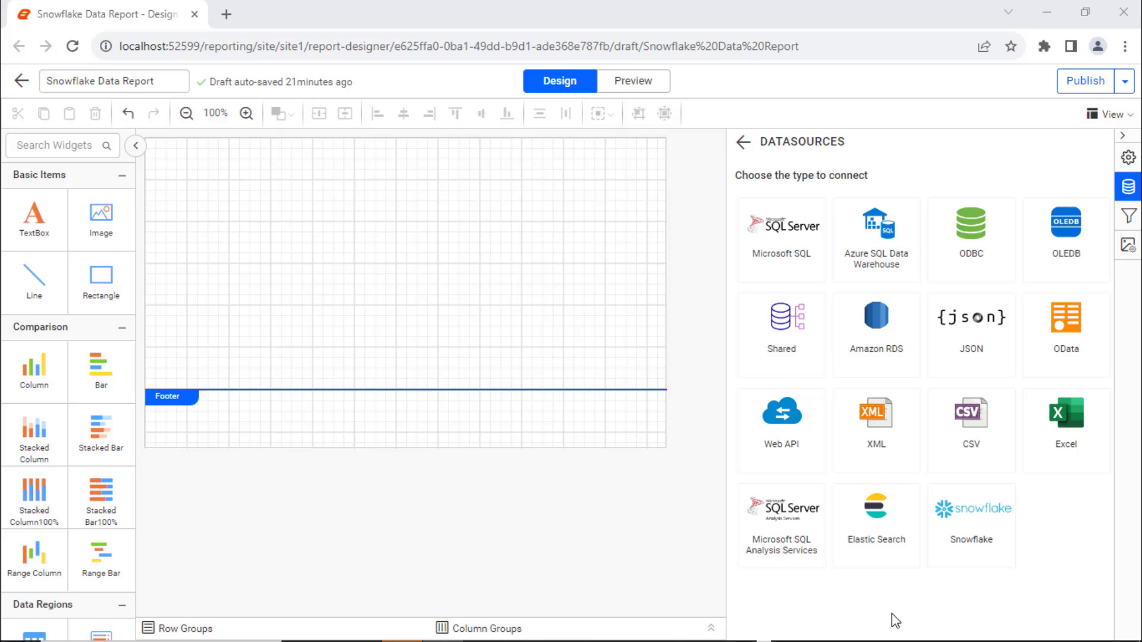
Set up a Snowflake source named CallCenterDataSource with pasted connection string and authentication None.
click(966, 531)
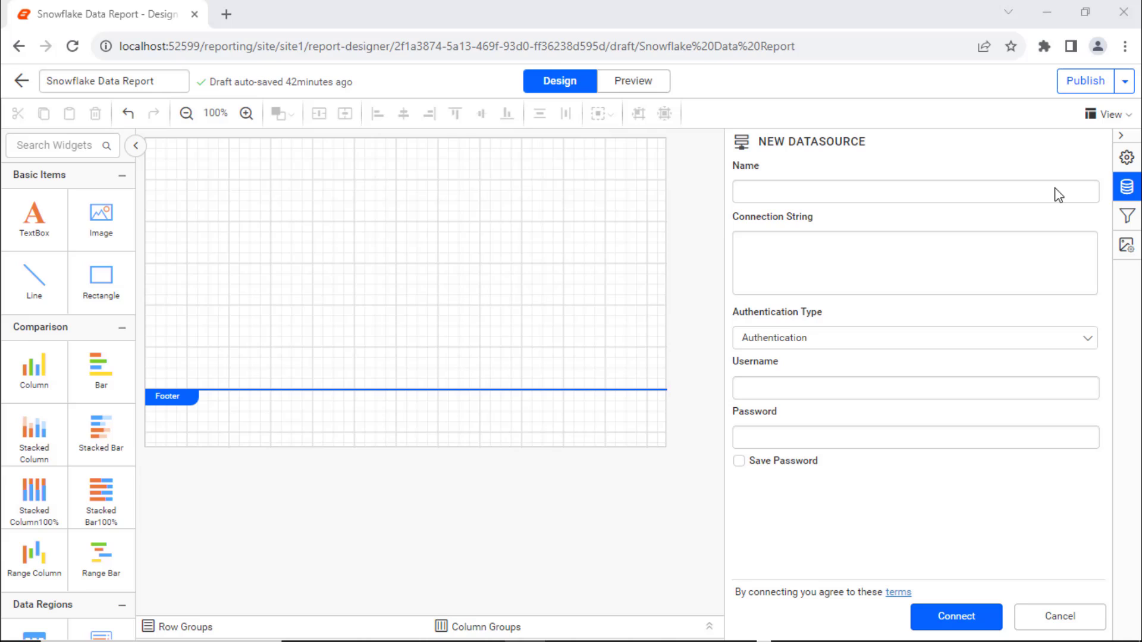
click(1056, 191)
text(CallCenterDa)
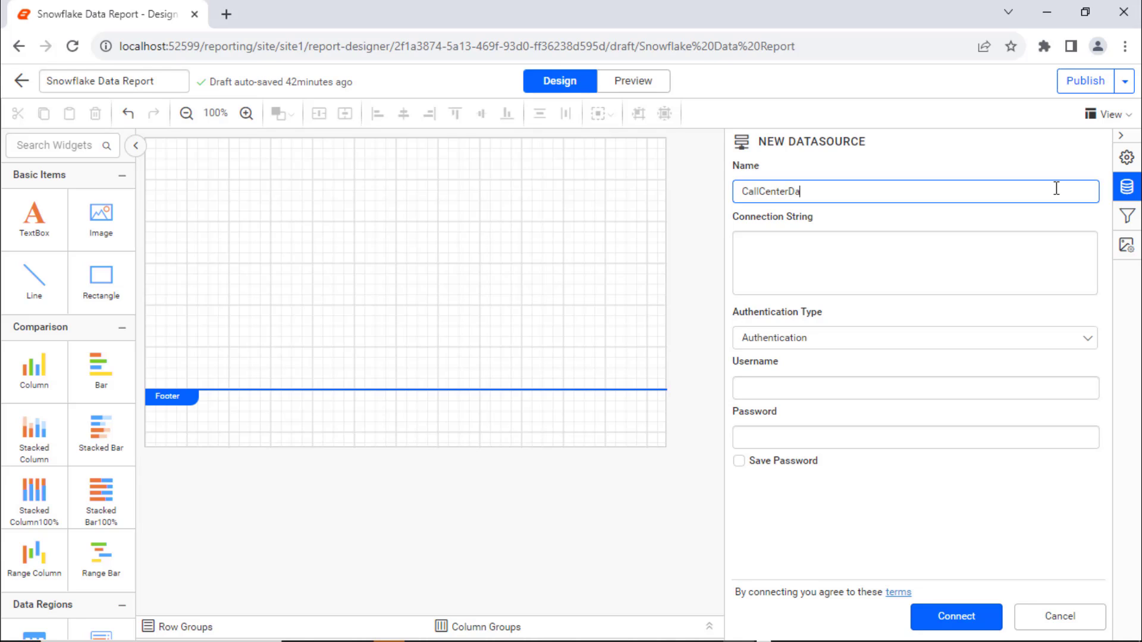
text(taSource)
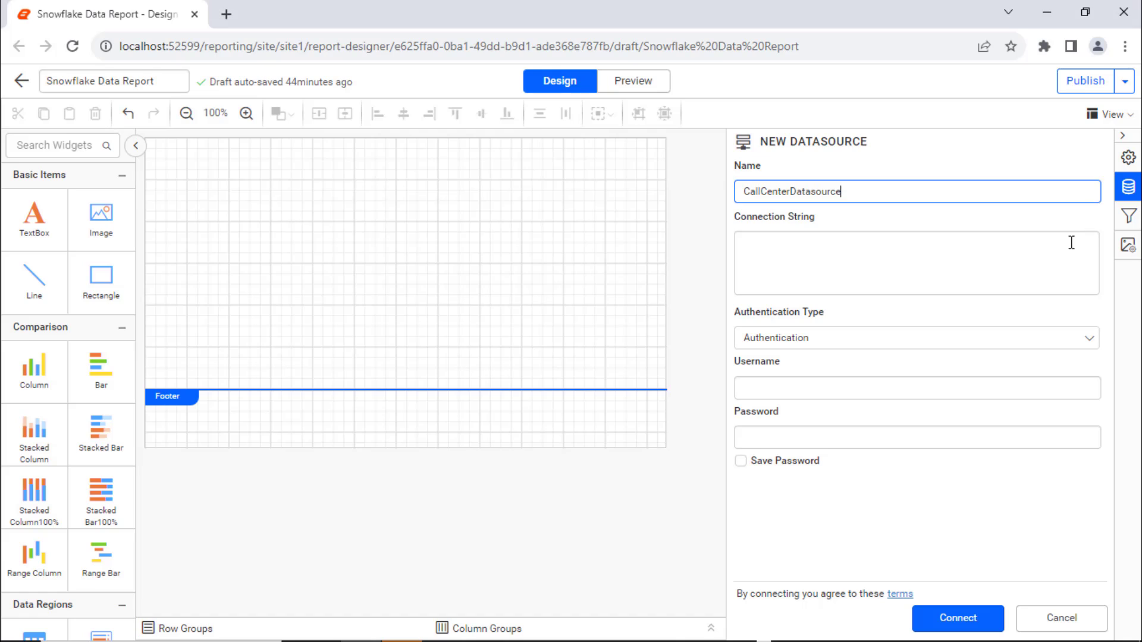
click(1072, 282)
key(ctrl+v)
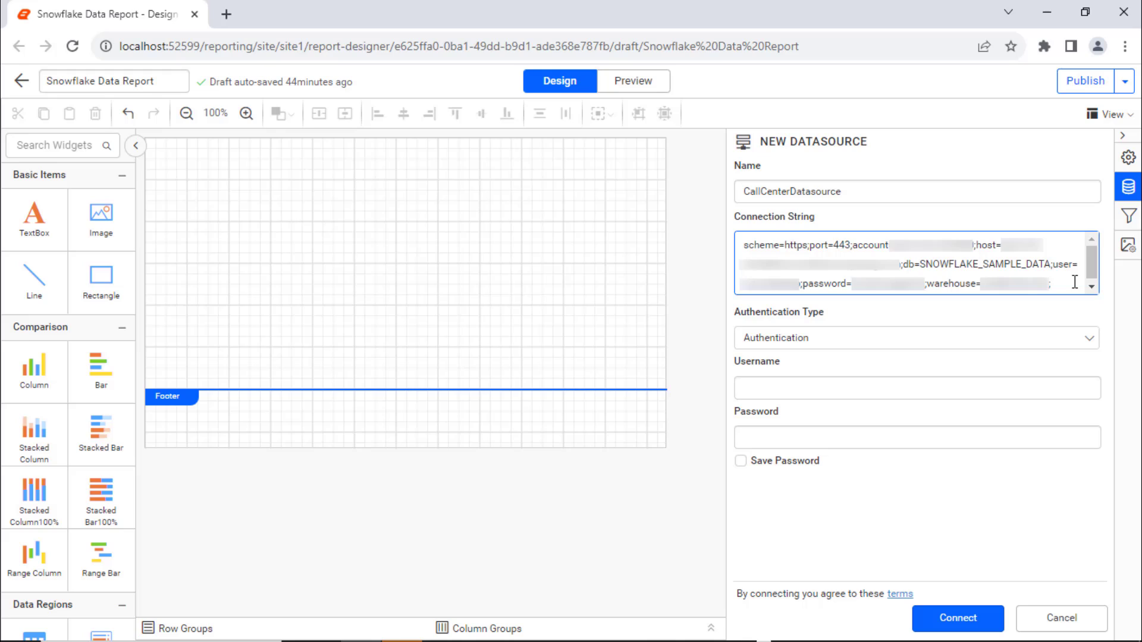
click(1090, 357)
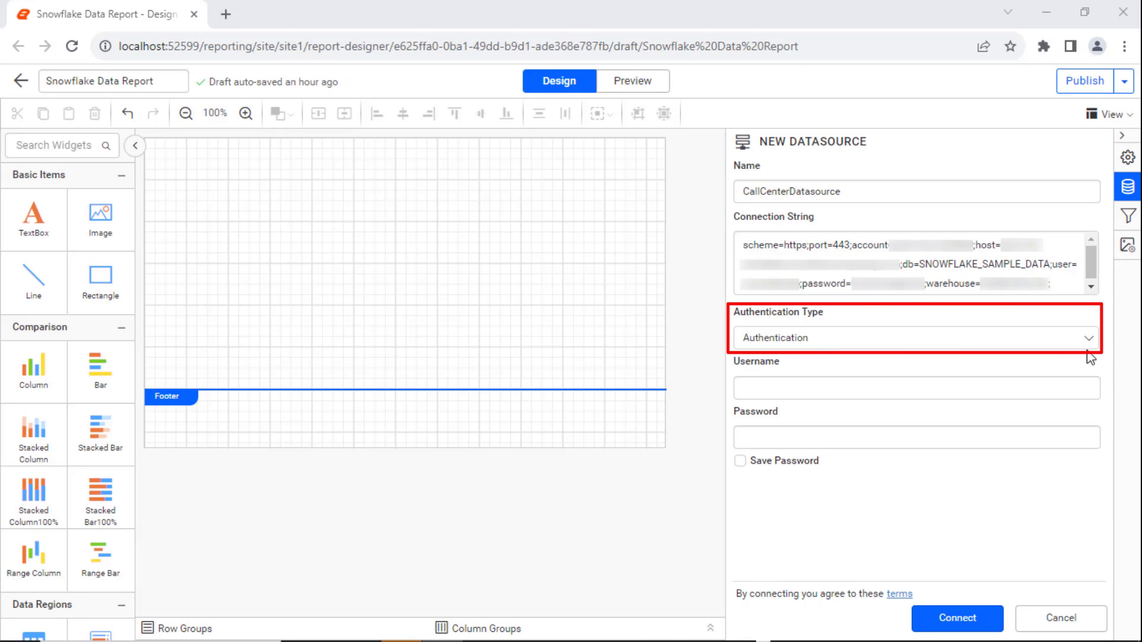
click(1089, 338)
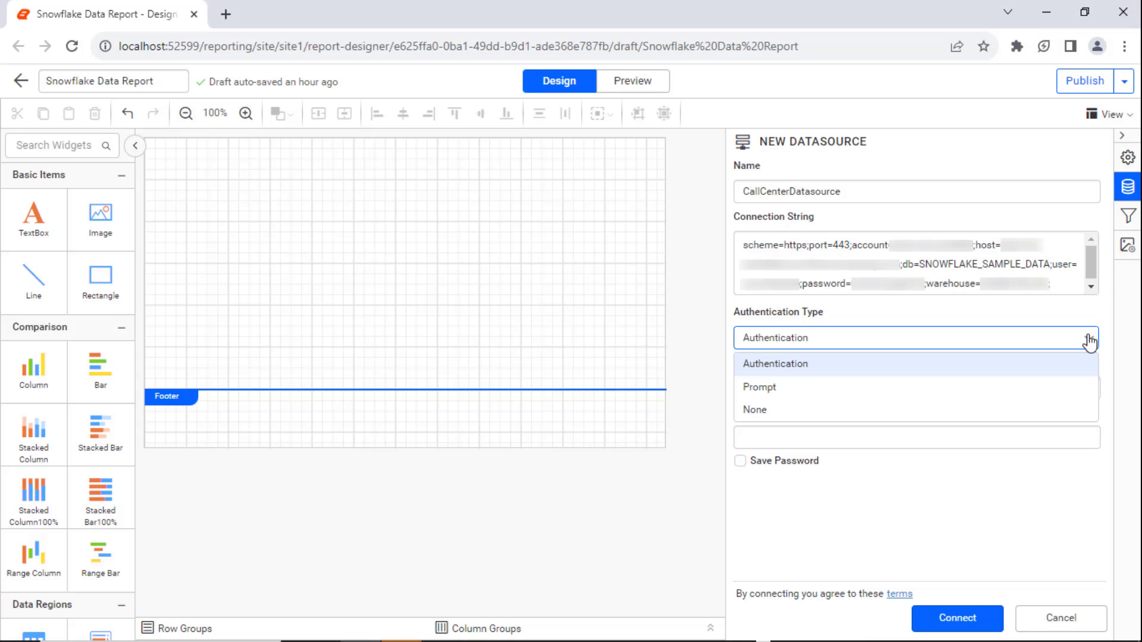
click(1090, 411)
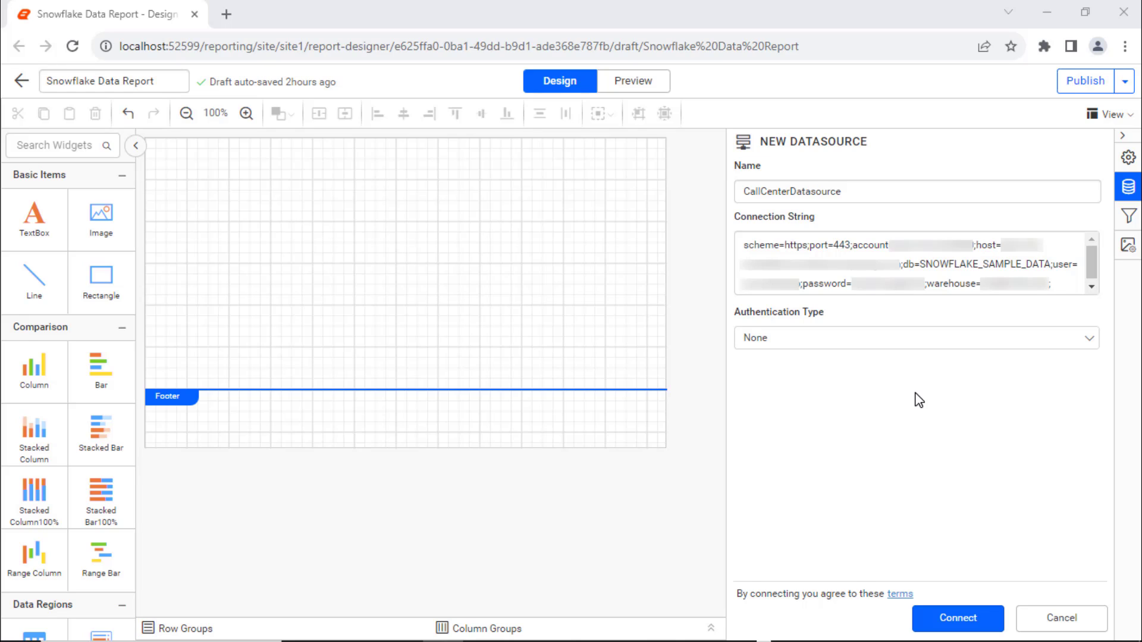
Connect, name the dataset CallCenterDataset, and run SELECT * FROM TPCDS_SF10TCL.CALL_CENTER.
click(945, 619)
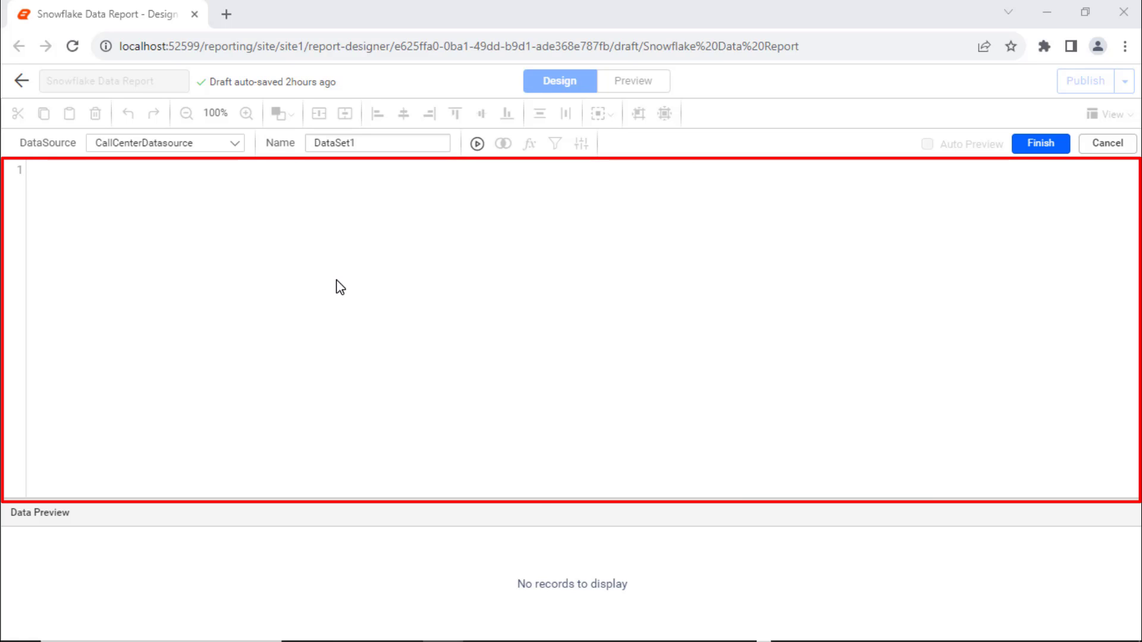
click(405, 144)
key(ctrl+a)
text(CallCenterDataset)
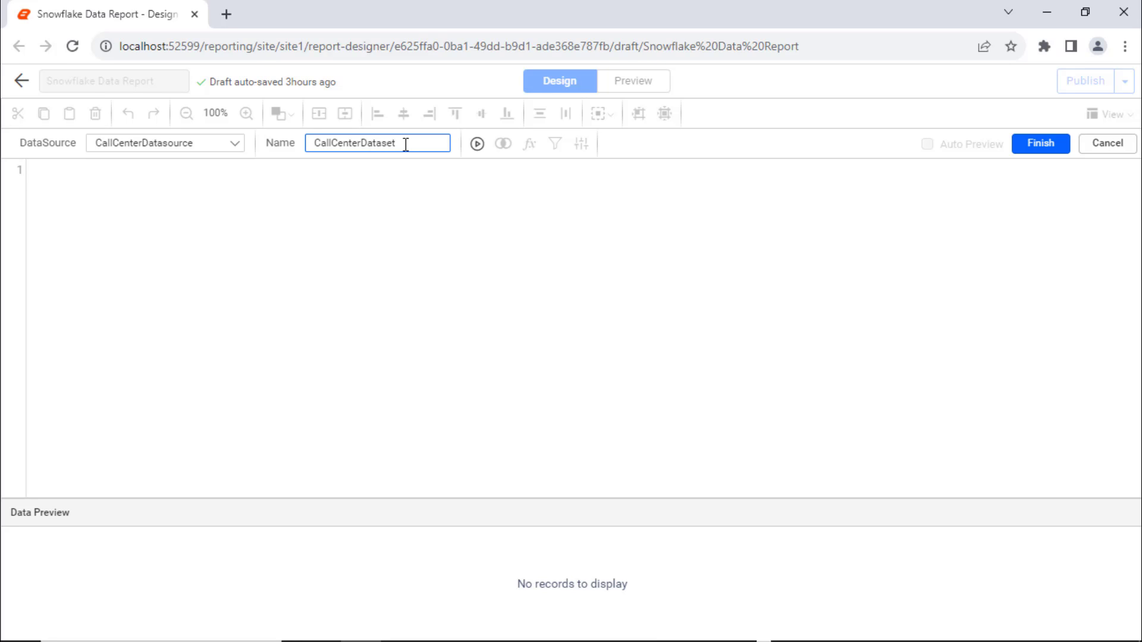
click(357, 169)
text(SELECT * F)
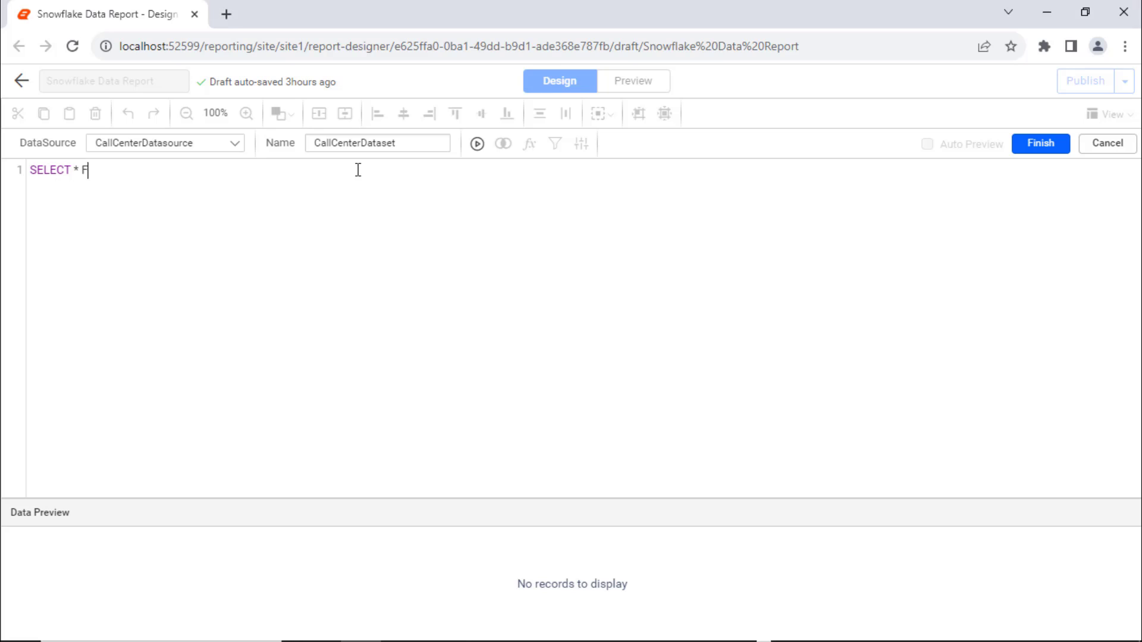
text(ROM TPCDS_SF10TCL.CALL_CENTER)
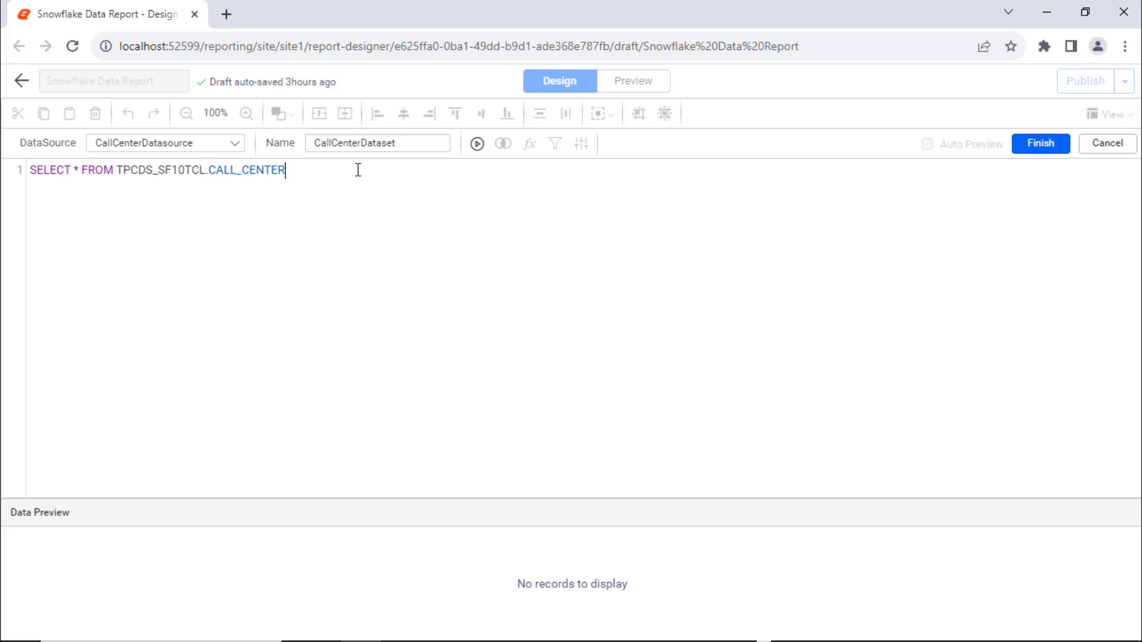
click(477, 144)
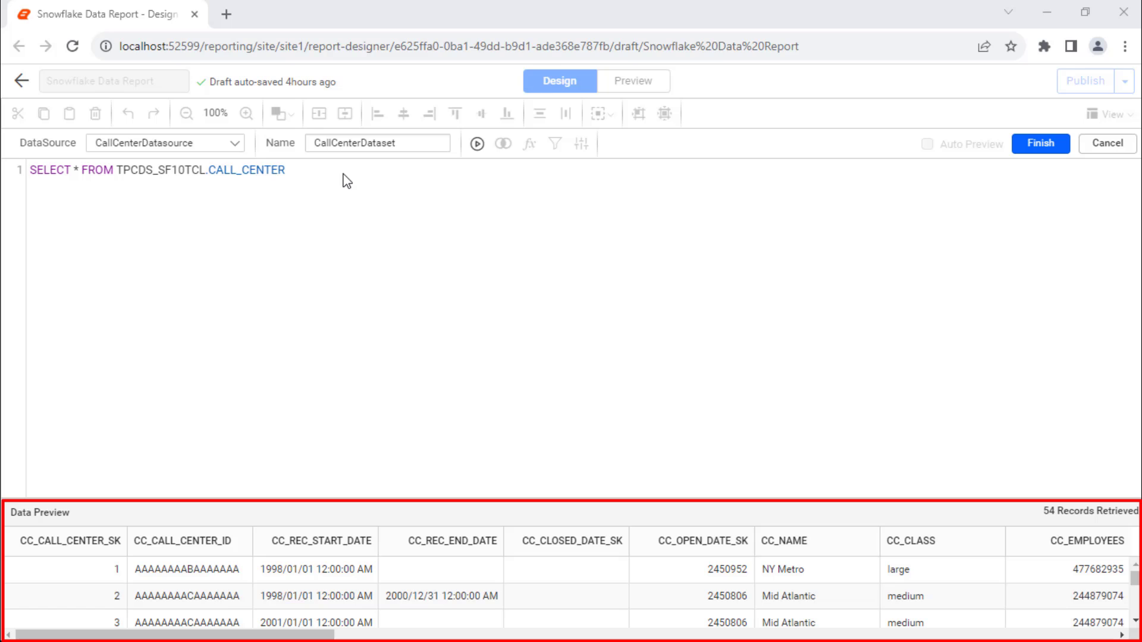
Finish CallCenterDataset and expand it in the Dataset panel to list its fields.
click(1041, 143)
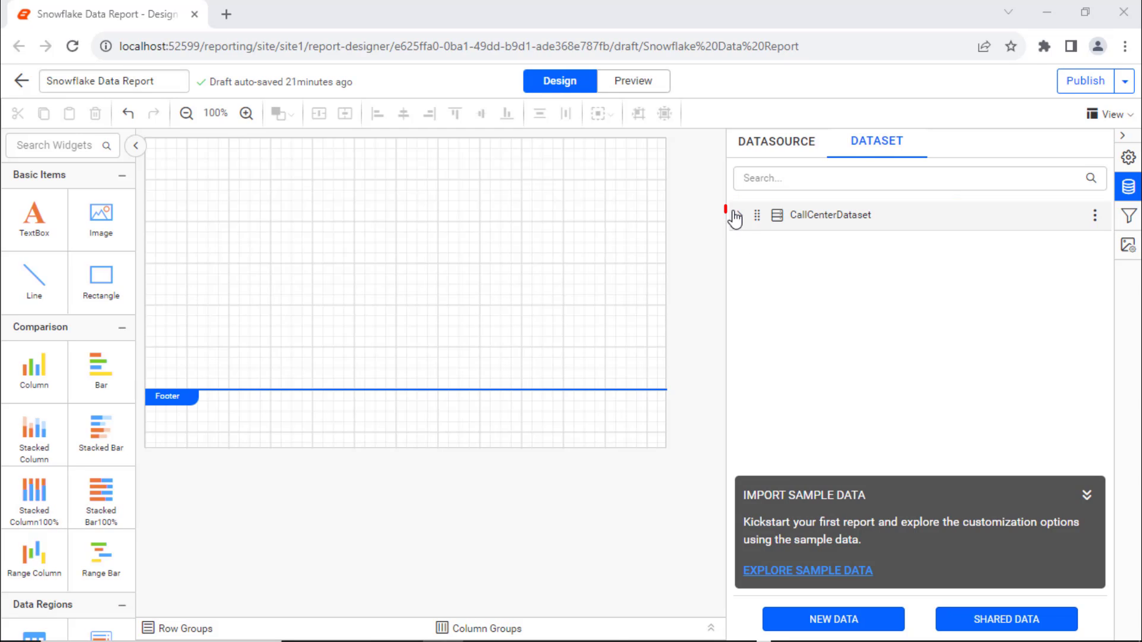
click(738, 215)
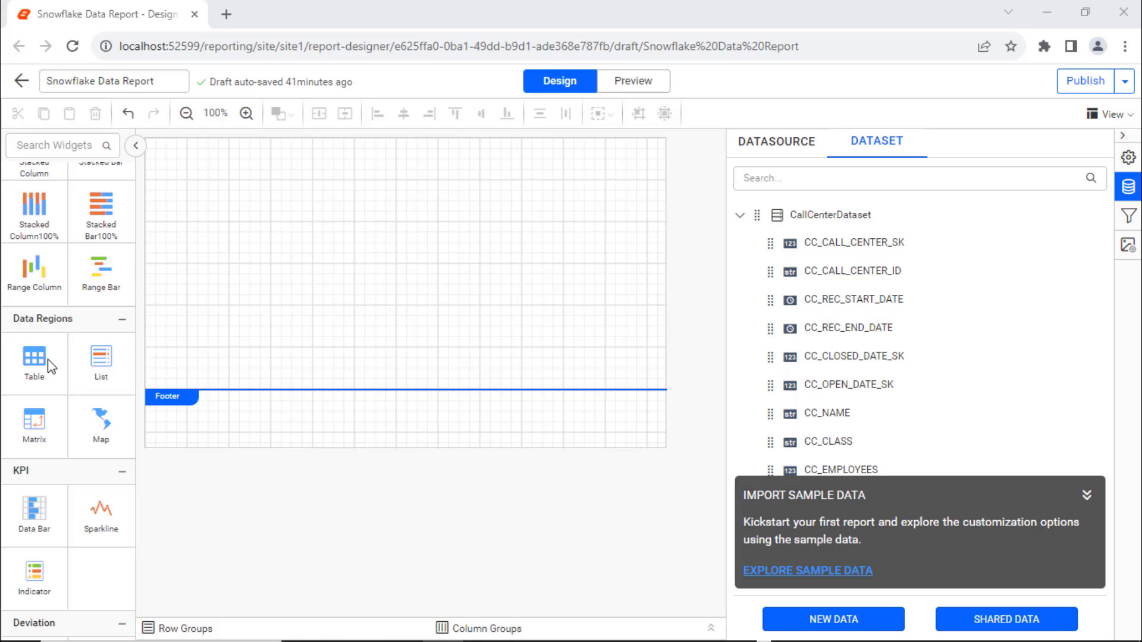
Place a table on the canvas and insert two columns to the right, making five columns.
drag(33, 357, 157, 151)
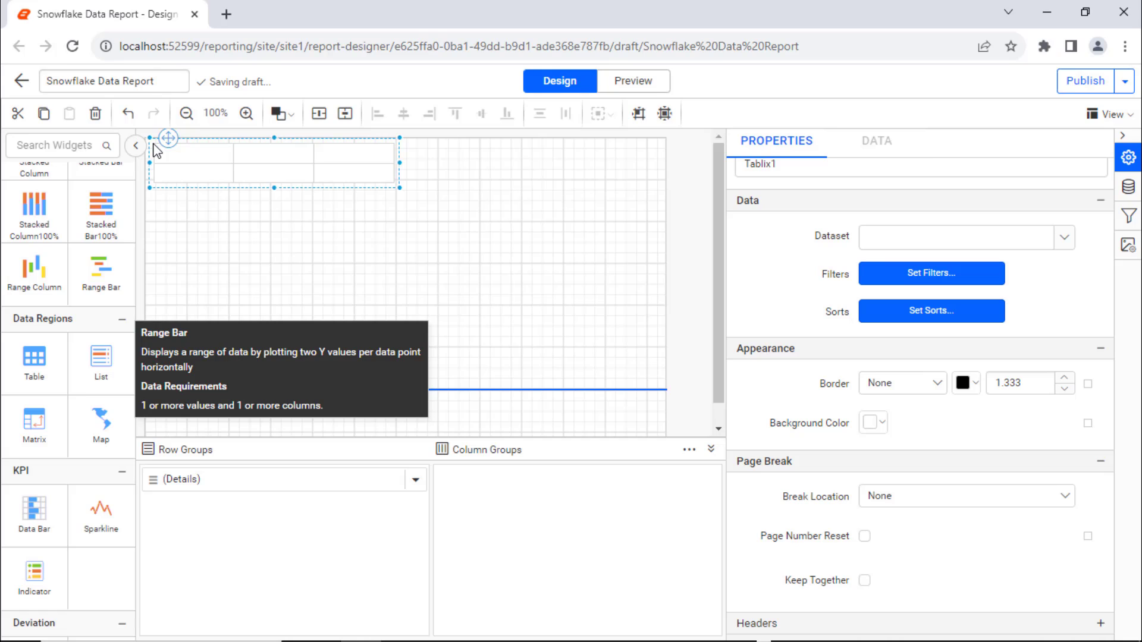
click(387, 153)
right_click(387, 153)
mouse_move(416, 305)
click(544, 305)
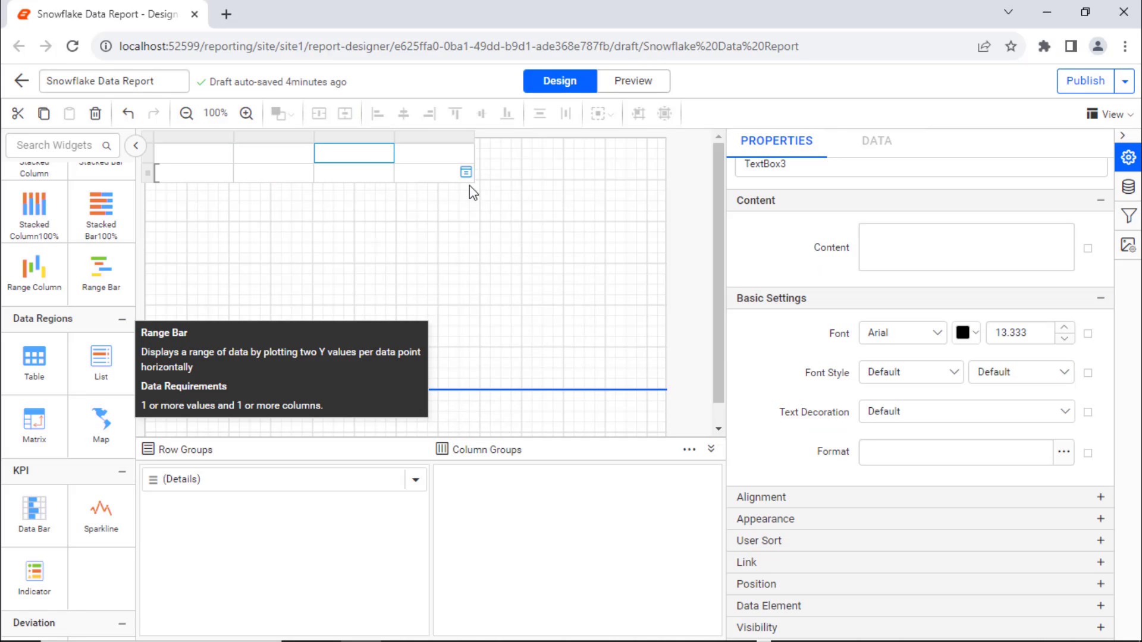
right_click(466, 152)
mouse_move(504, 302)
click(629, 328)
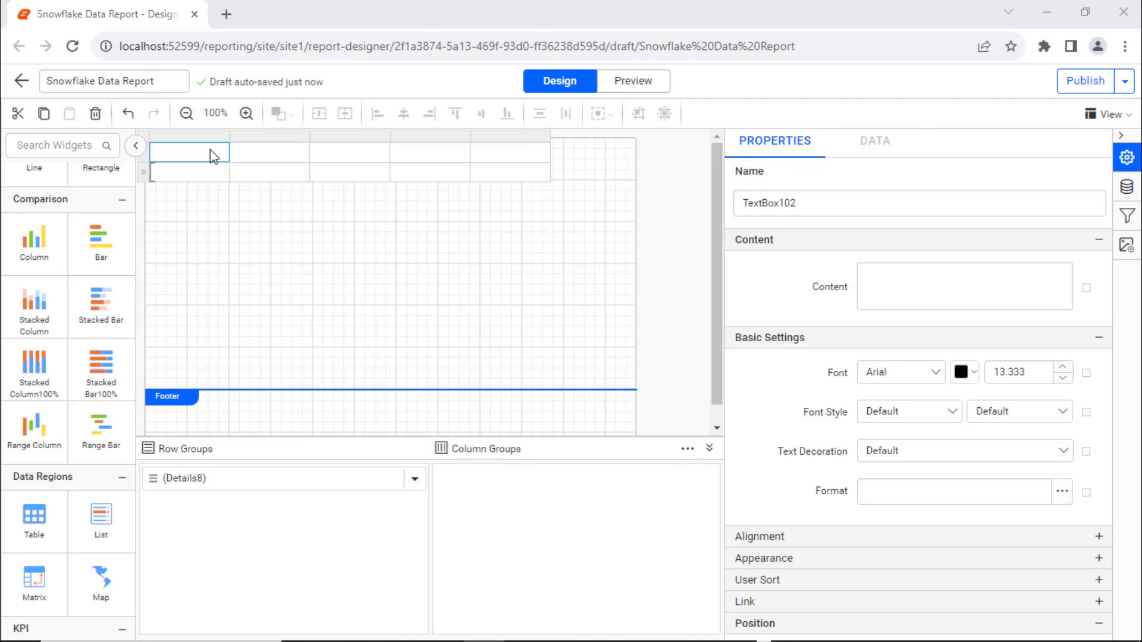
Enter header text Name, Class and Manager in the first three header cells.
click(857, 274)
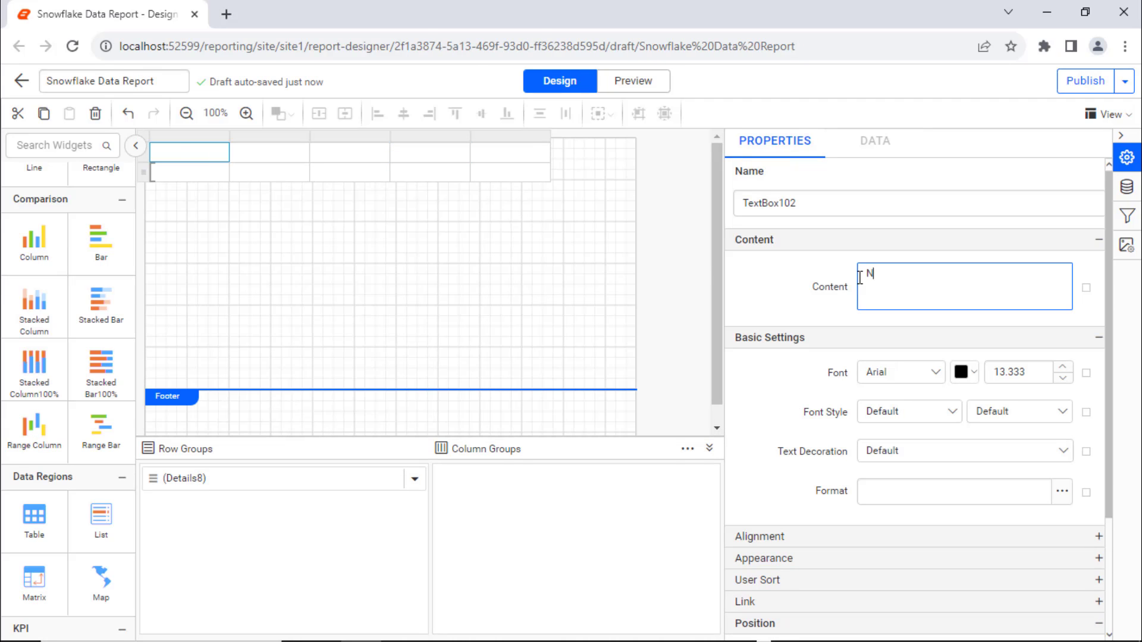
text(Name)
click(282, 152)
click(857, 273)
text(qlass)
click(375, 152)
click(856, 273)
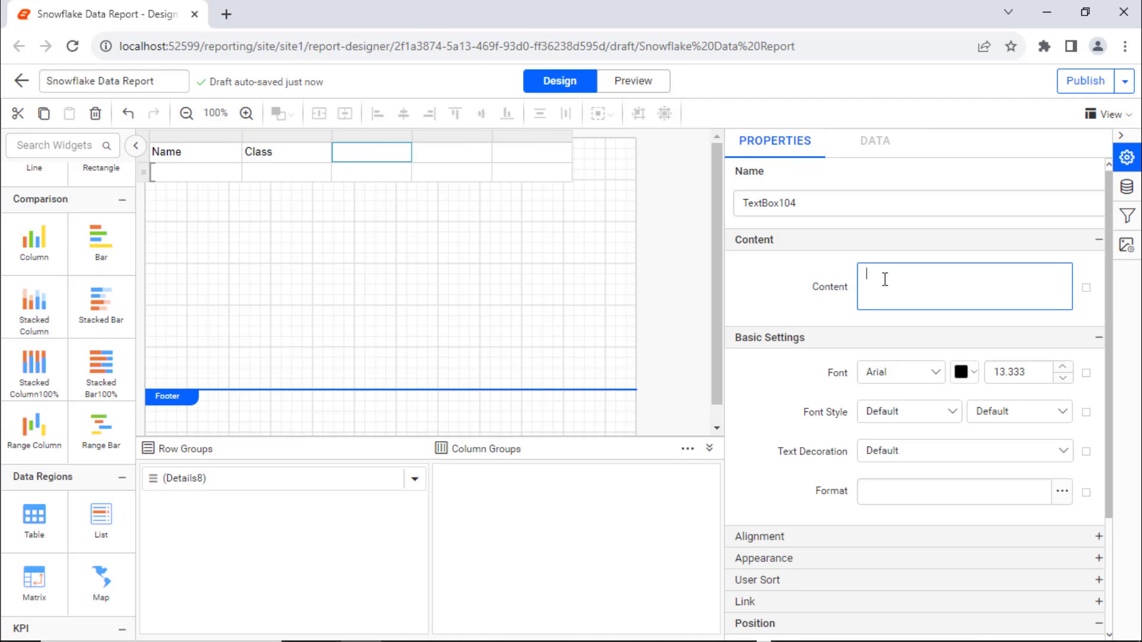
text(Manager)
Enter Market Manager and Company Name in the fourth and fifth header cells.
click(419, 137)
click(464, 152)
click(886, 291)
text(Market Manager)
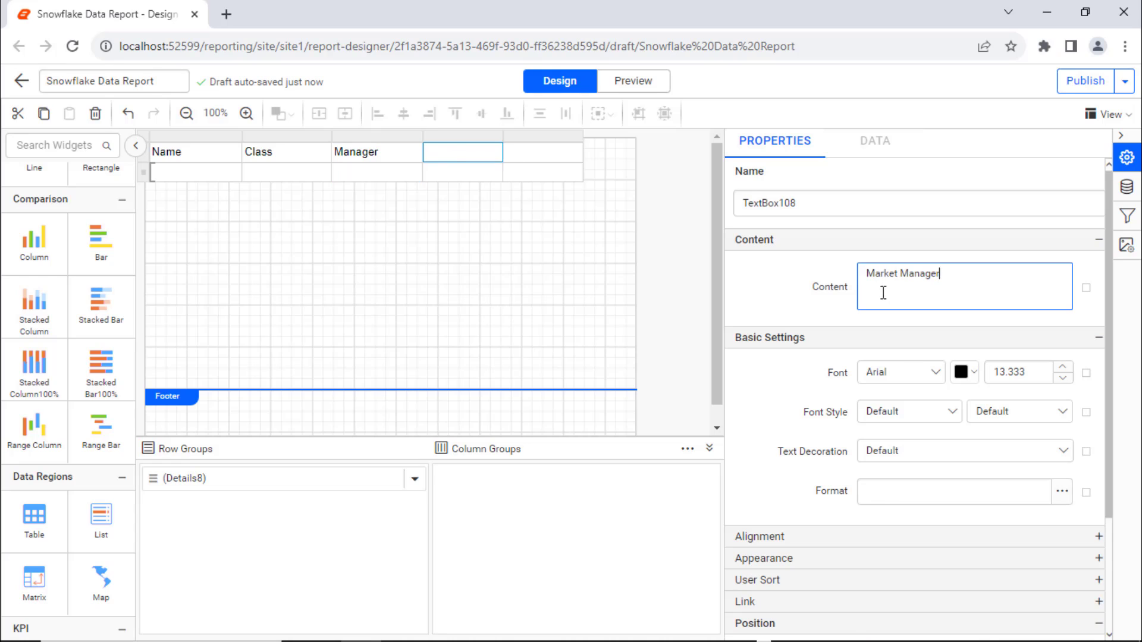
click(556, 152)
click(915, 288)
text(Company Name)
click(612, 138)
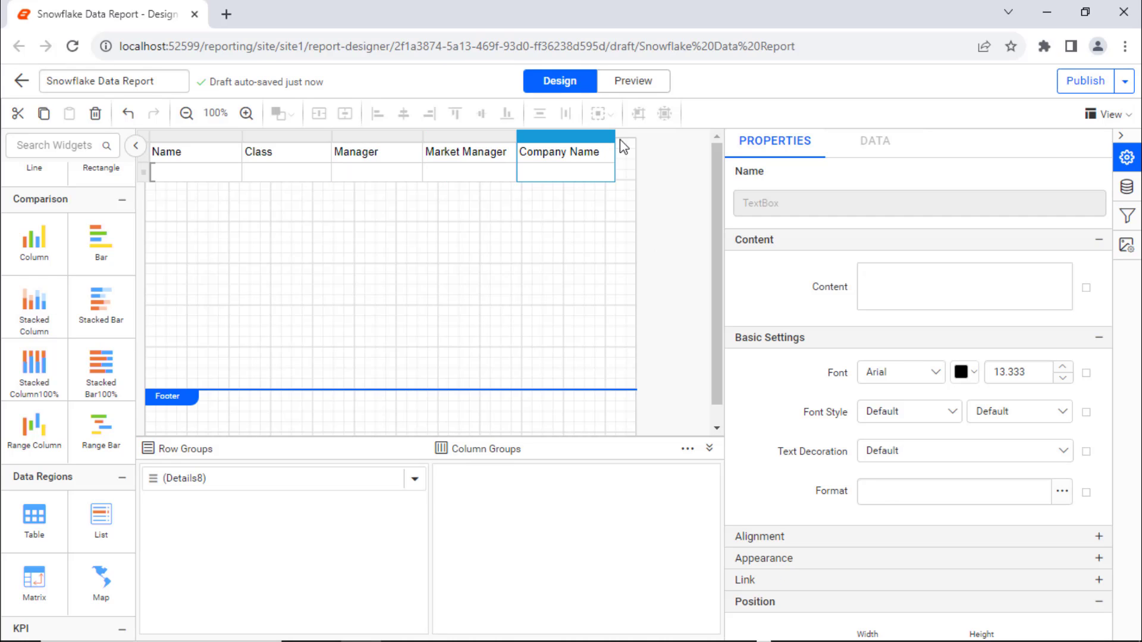
Style the header row Segoe UI Bold, keeping default text decoration and alignment.
click(152, 156)
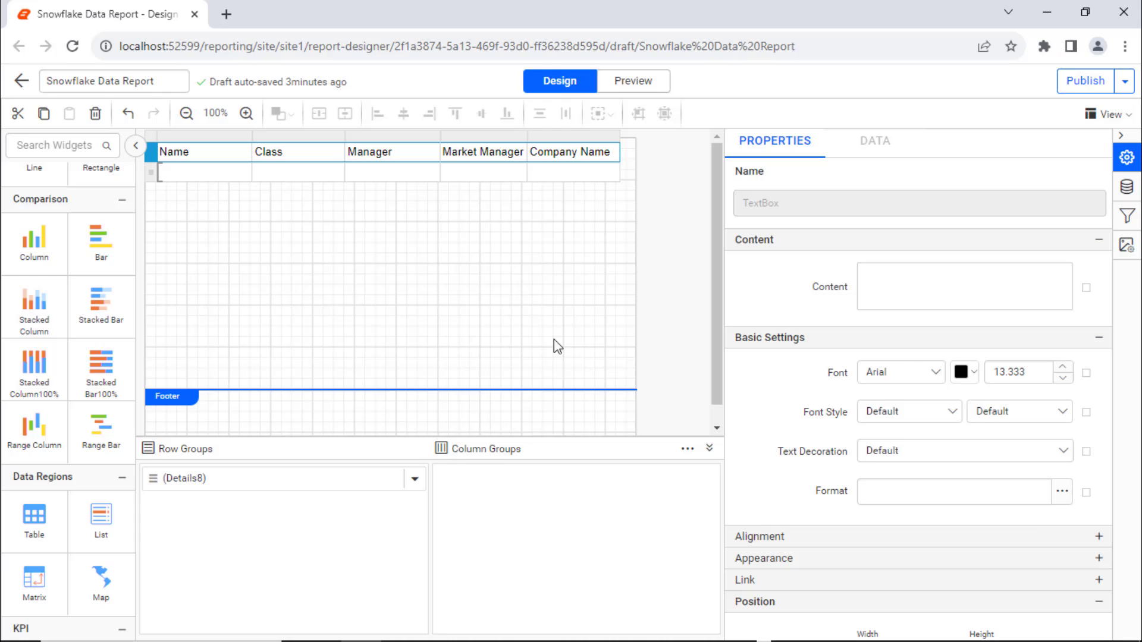
click(935, 372)
text(Seg)
click(886, 501)
click(1062, 412)
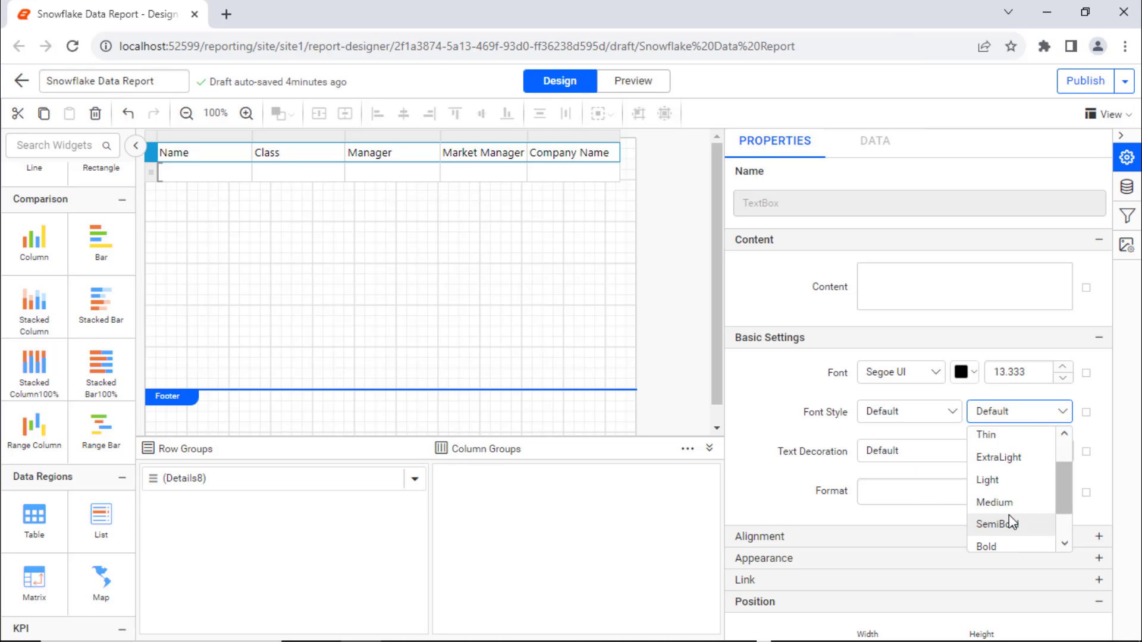
click(1007, 543)
click(1051, 453)
click(1050, 475)
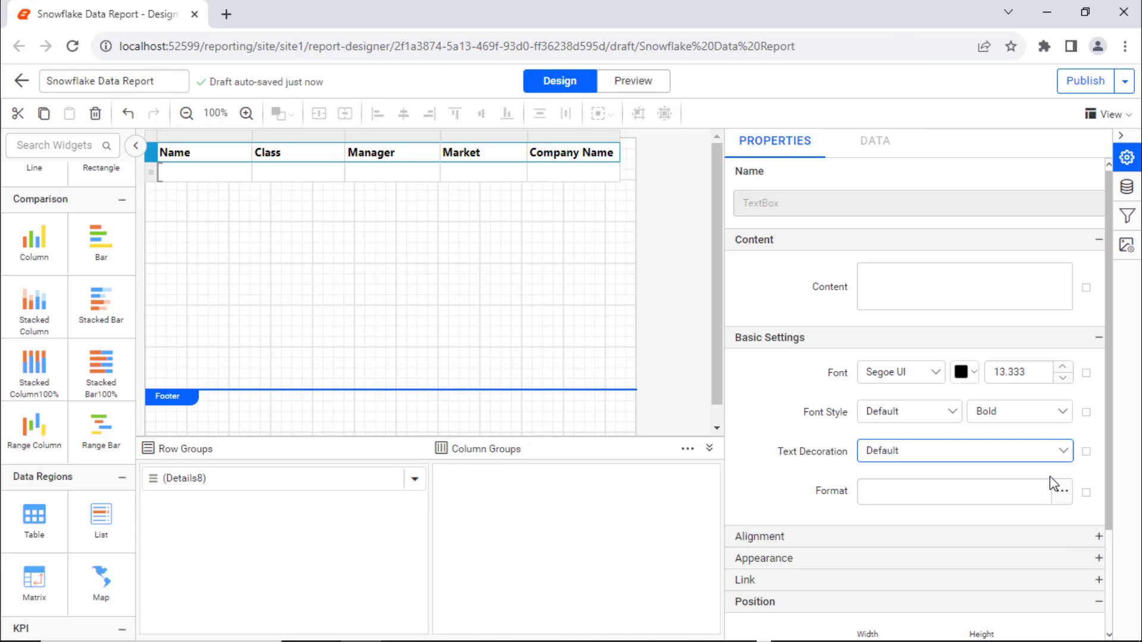
click(1099, 536)
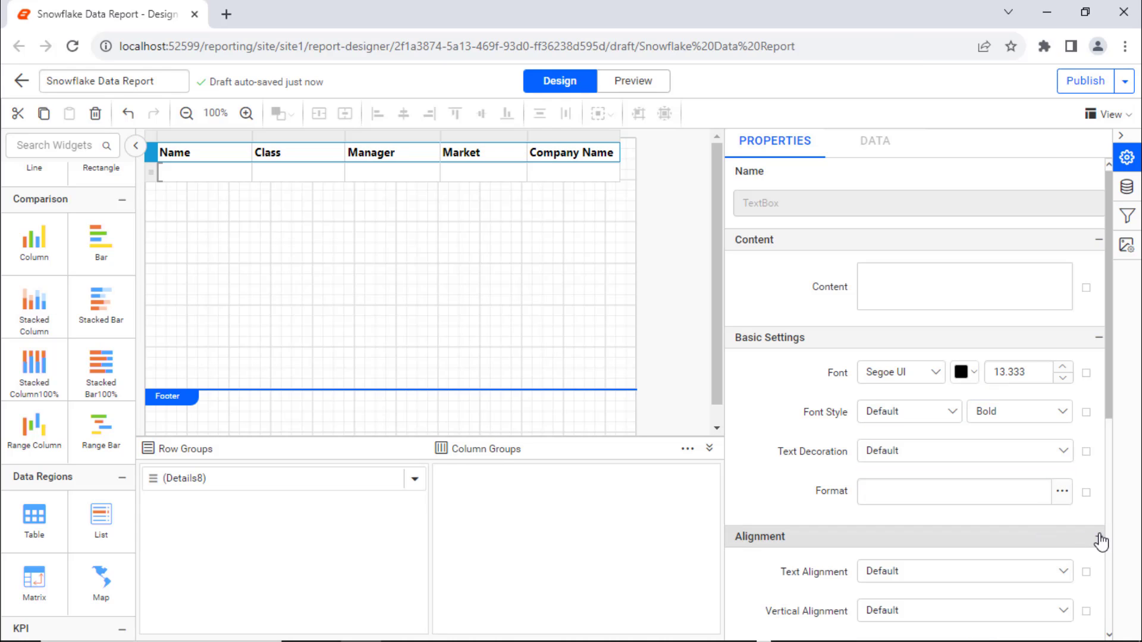
click(1066, 611)
click(1058, 571)
click(898, 585)
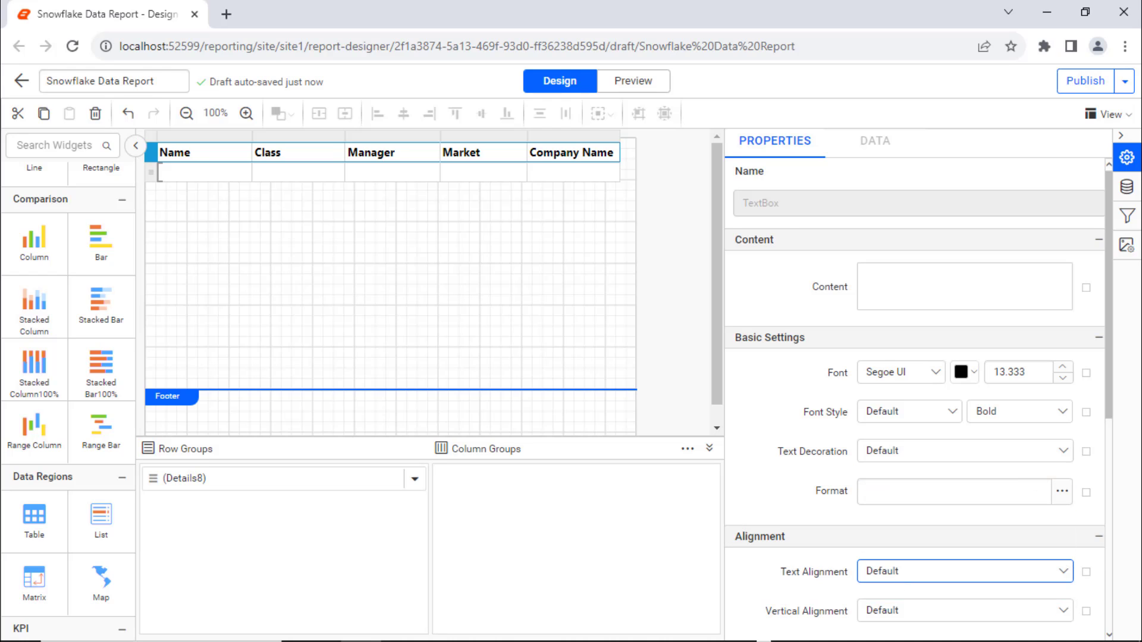
Bind detail cells to CC_NAME, CC_CLASS, CC_MANAGER, CC_MARKET_MANAGER and CC_COMPANY_NAME.
click(202, 172)
click(245, 171)
click(314, 301)
click(338, 171)
click(389, 336)
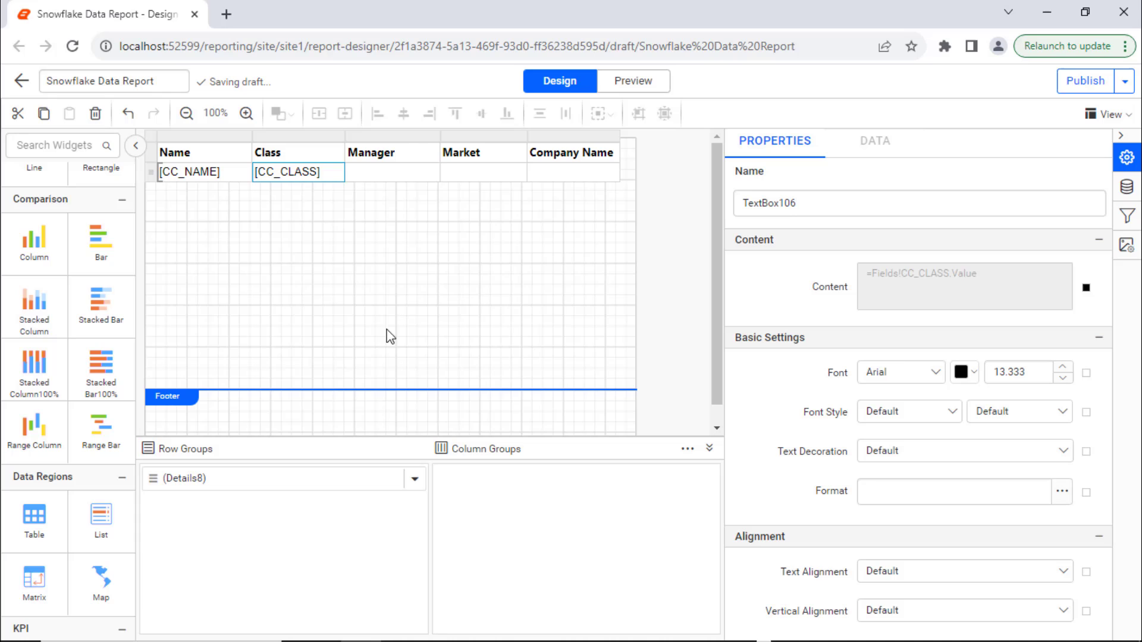
click(432, 172)
scroll(488, 321, down, 2)
click(492, 339)
click(518, 172)
click(592, 352)
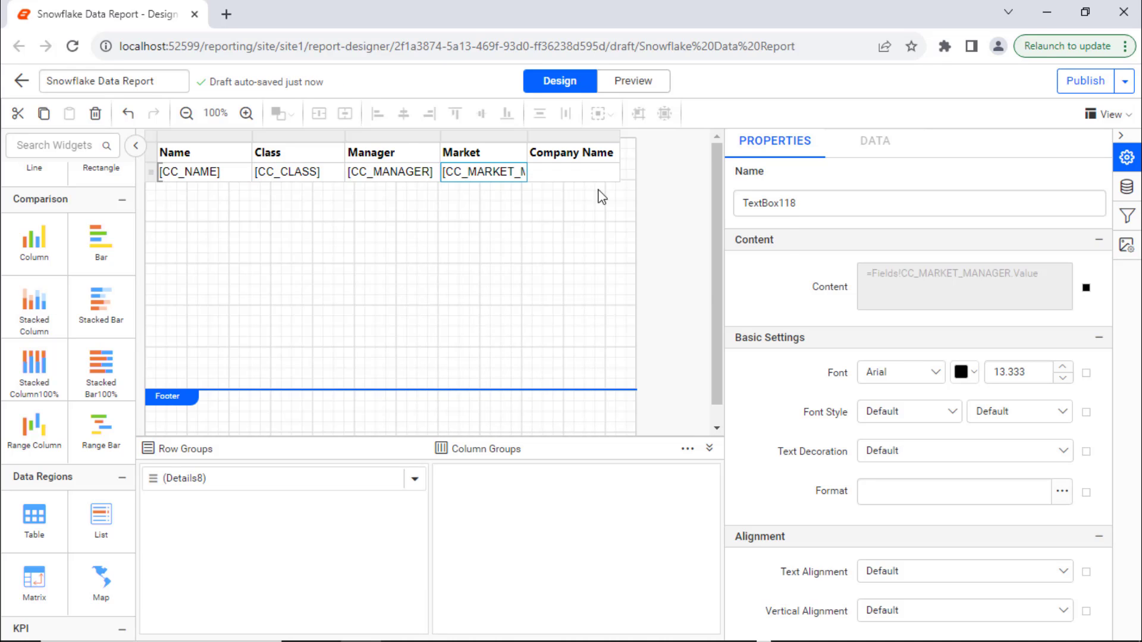
click(612, 172)
click(654, 342)
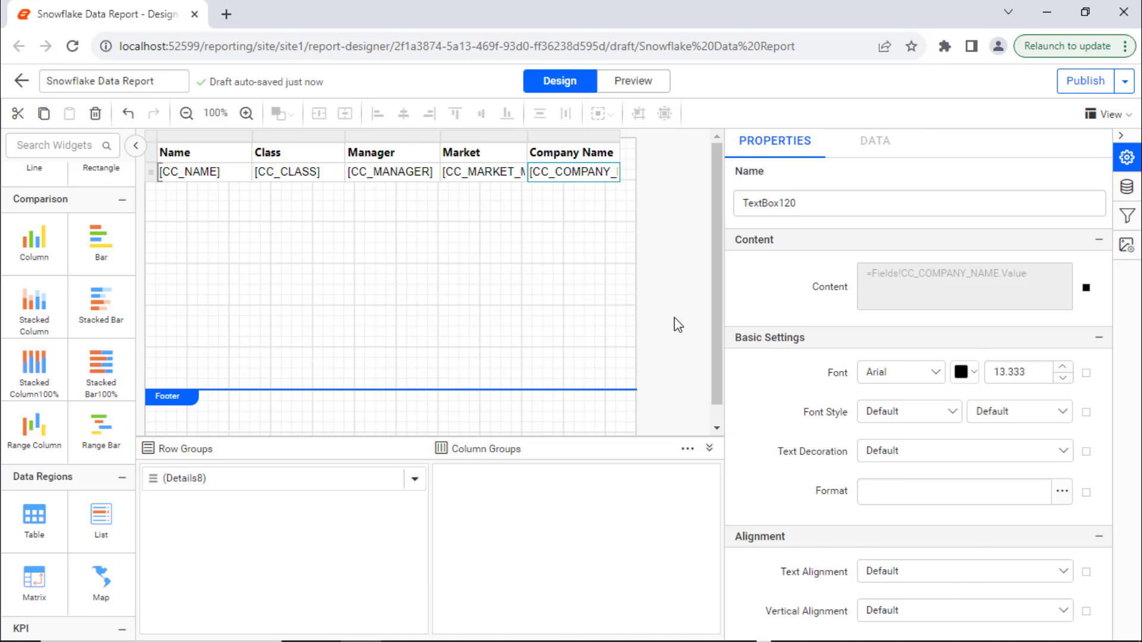
Style the detail row in Segoe UI, left-aligned and vertically centered.
click(151, 172)
click(936, 277)
text(Se)
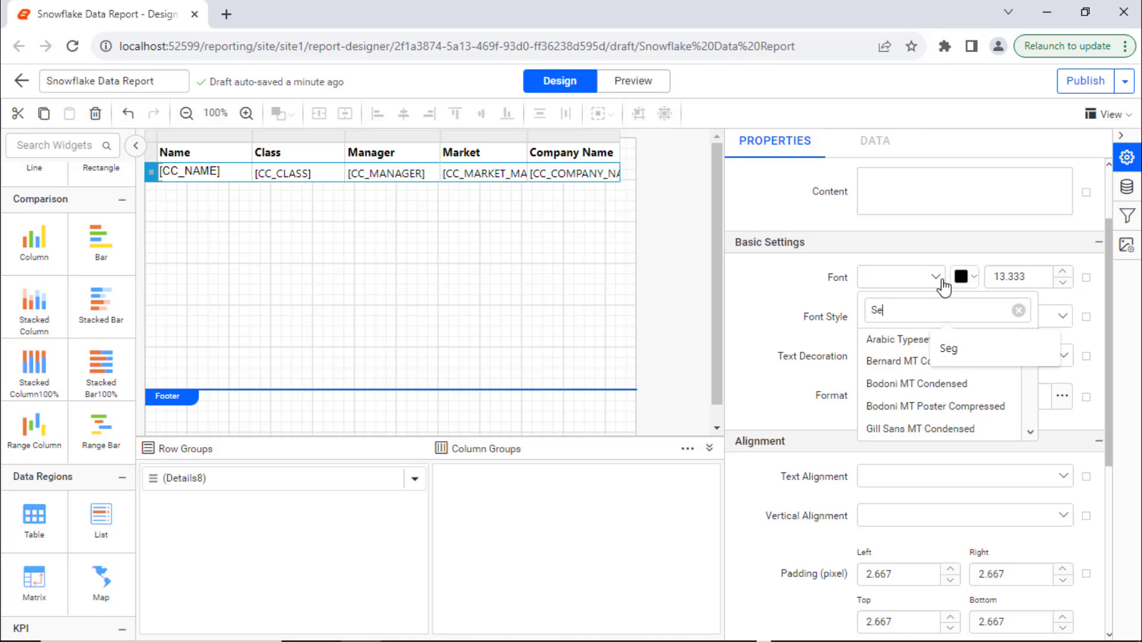
text(go)
click(957, 407)
click(1063, 475)
click(1062, 523)
click(1064, 515)
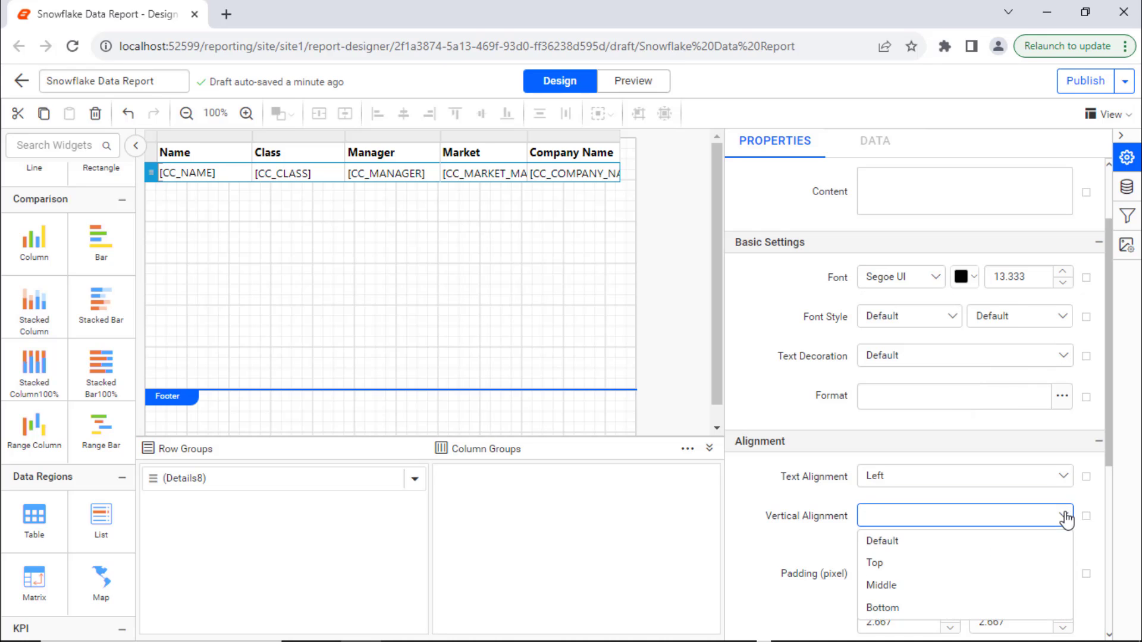
click(881, 585)
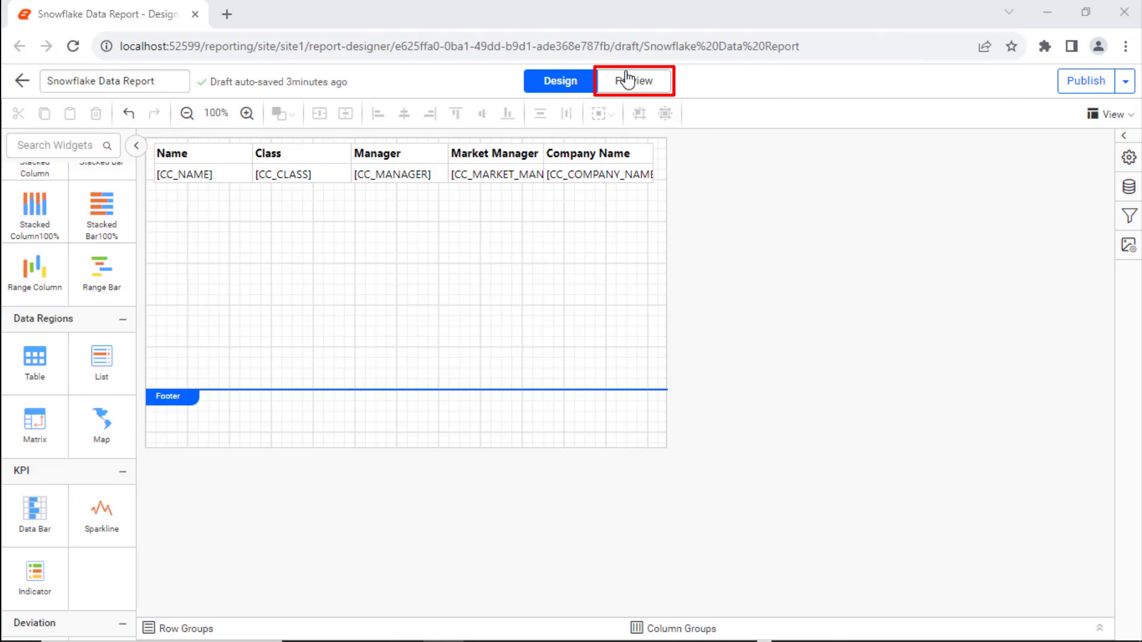
Preview the report to show call-center rows under the five bold headers.
click(625, 78)
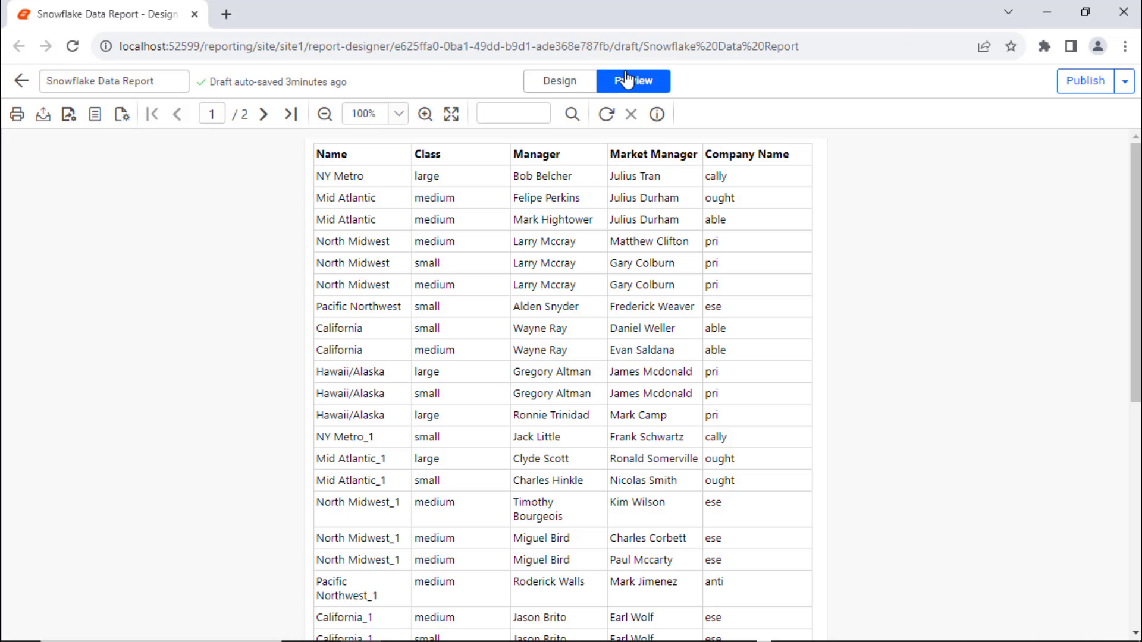